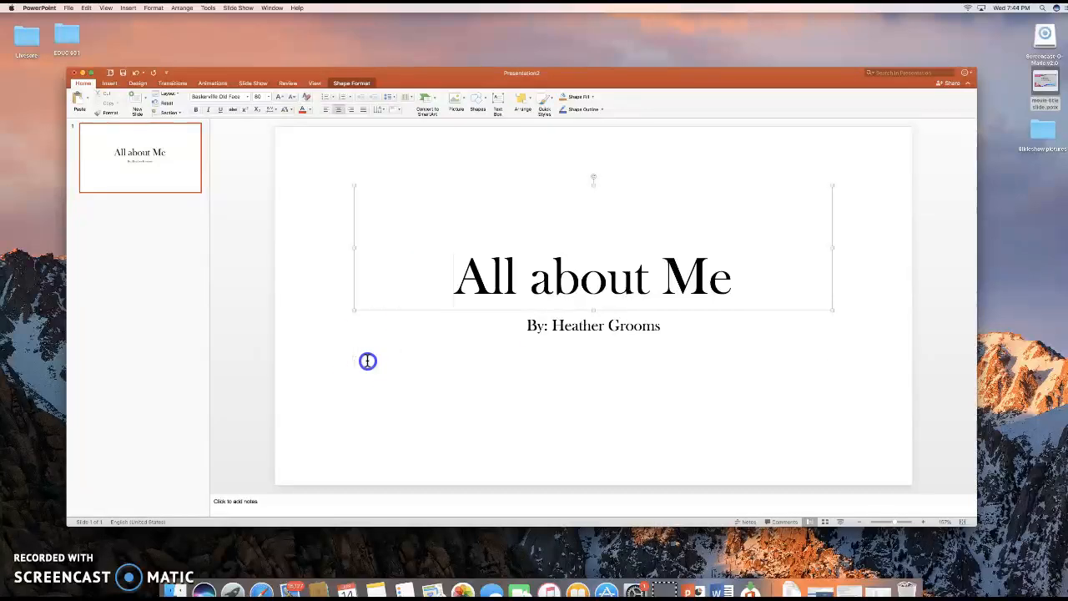
Narrow the title's text box so it wraps, and widen it again until All about Me fits on one line.
{"action": "left_click", "coordinate": [663, 270]}
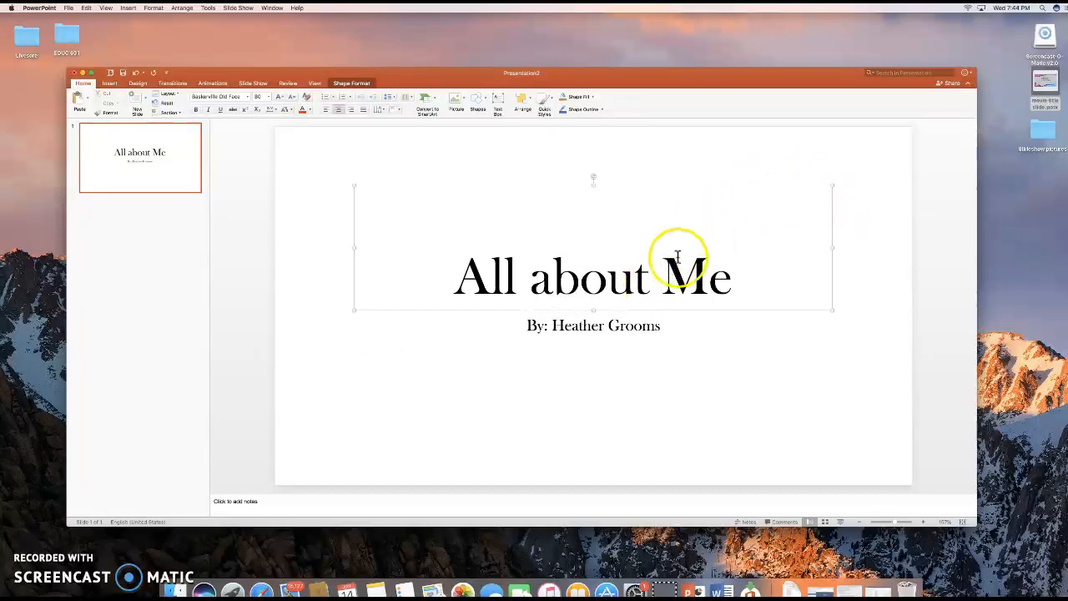
{"action": "left_click_drag", "start_coordinate": [833, 248], "coordinate": [566, 262]}
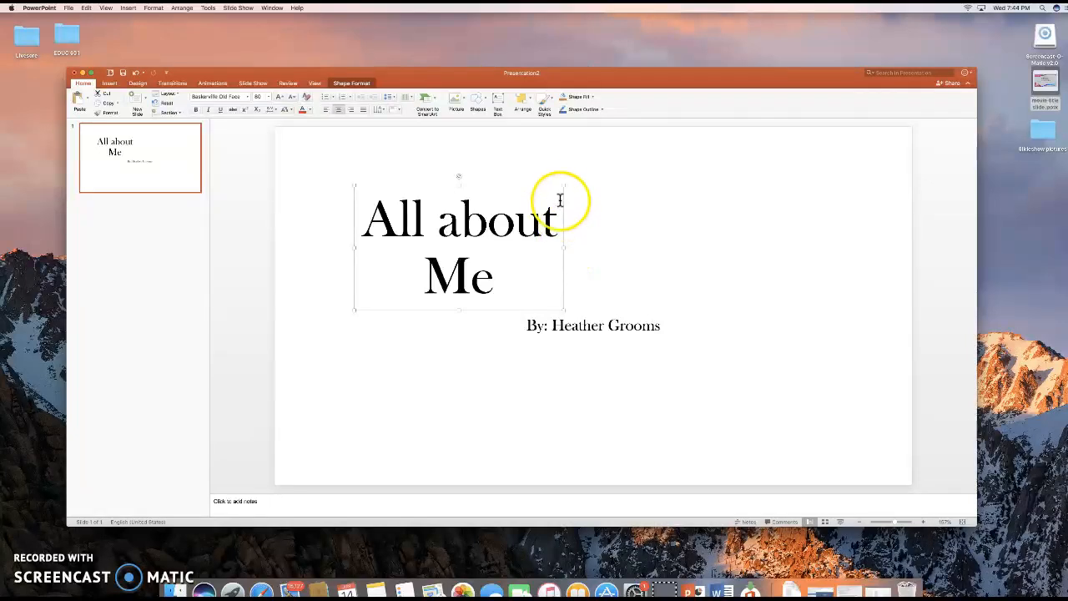
{"action": "left_click_drag", "start_coordinate": [561, 185], "coordinate": [588, 180]}
{"action": "left_click_drag", "start_coordinate": [590, 244], "coordinate": [848, 262]}
{"action": "left_click", "coordinate": [887, 255]}
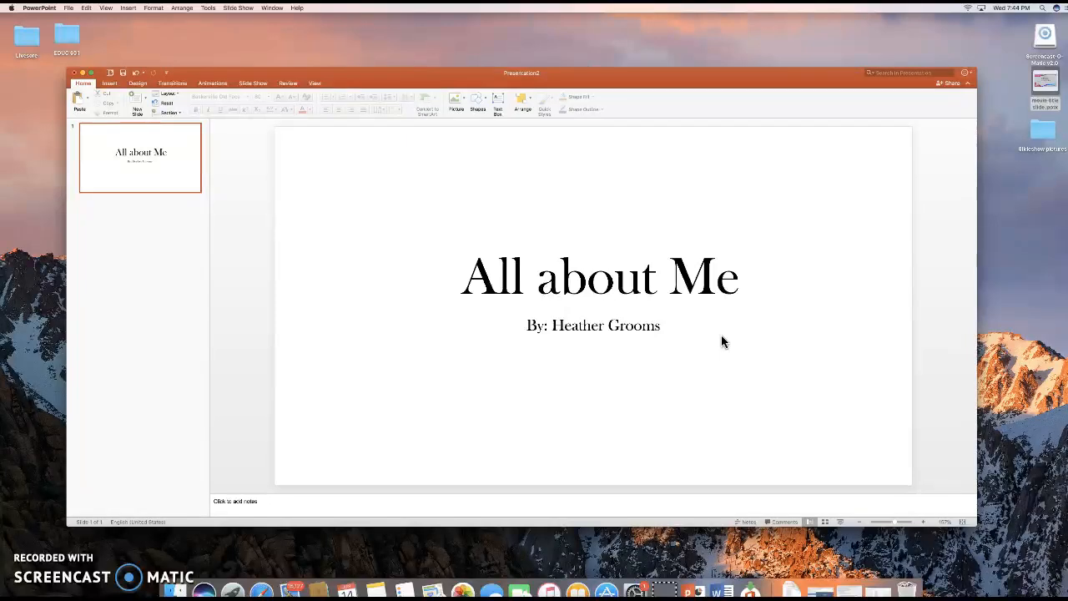
Fill the title slide's background with solid light grey.
{"action": "left_click", "coordinate": [138, 83]}
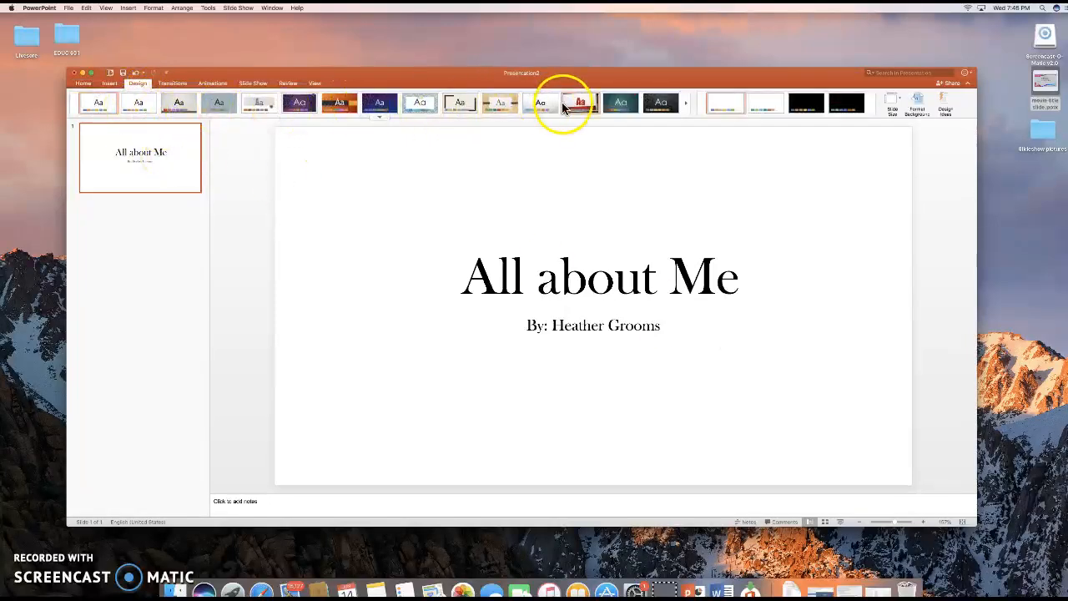
{"action": "left_click", "coordinate": [916, 105]}
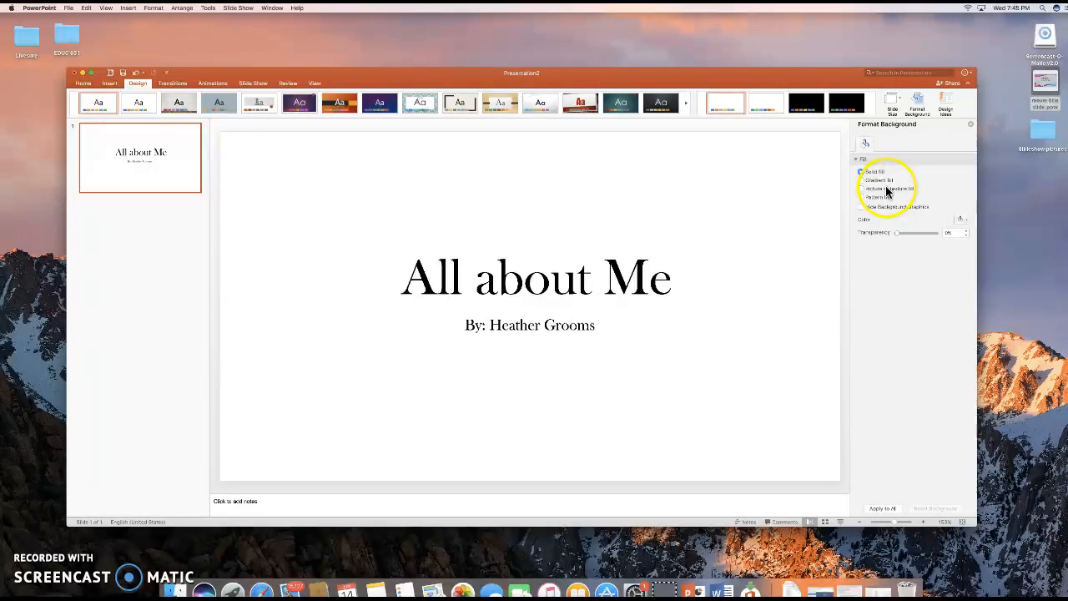
{"action": "left_click", "coordinate": [961, 220]}
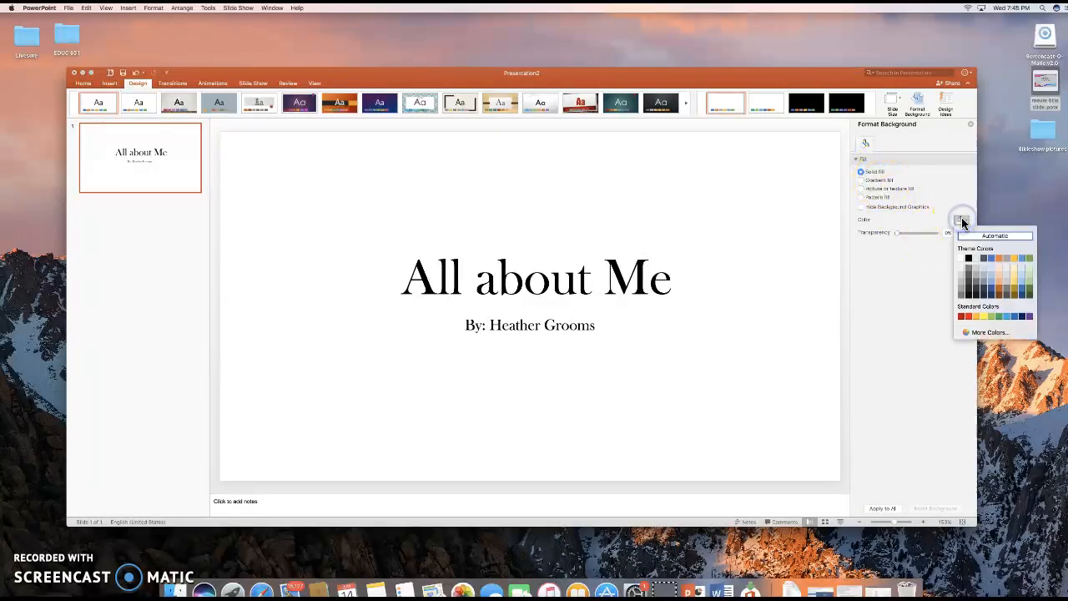
{"action": "left_click", "coordinate": [1007, 281]}
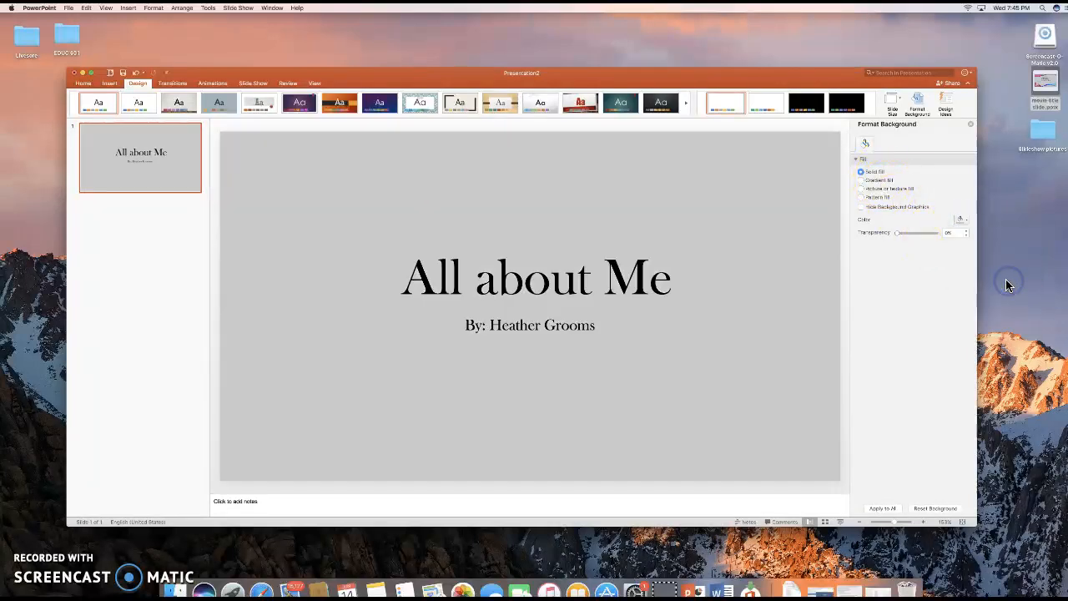
Try a gradient fill on the background, reset the background, and reapply the solid light grey fill.
{"action": "left_click", "coordinate": [881, 180]}
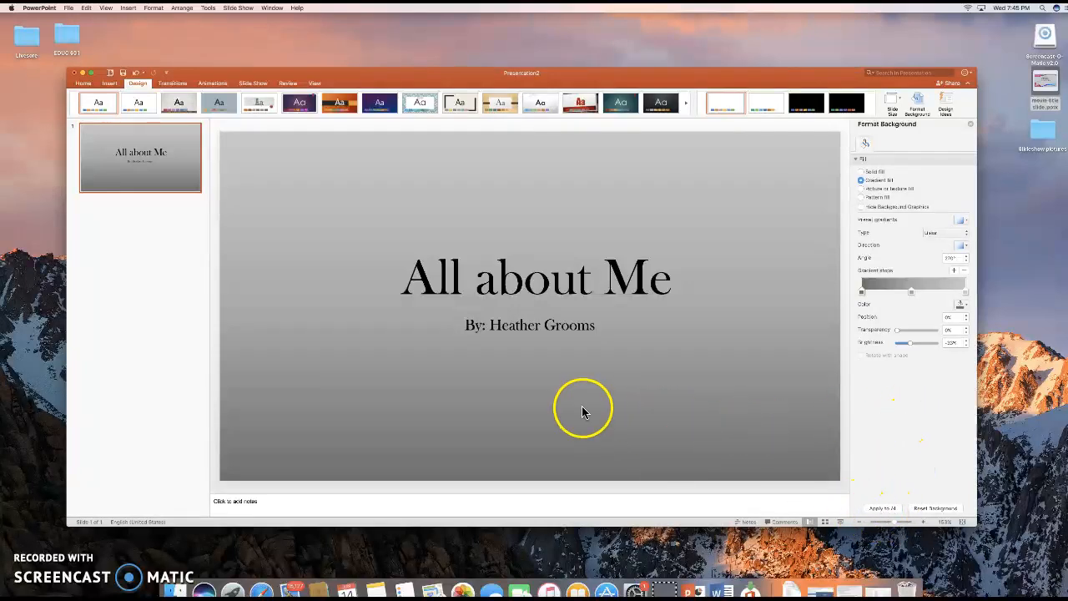
{"action": "left_click", "coordinate": [952, 510]}
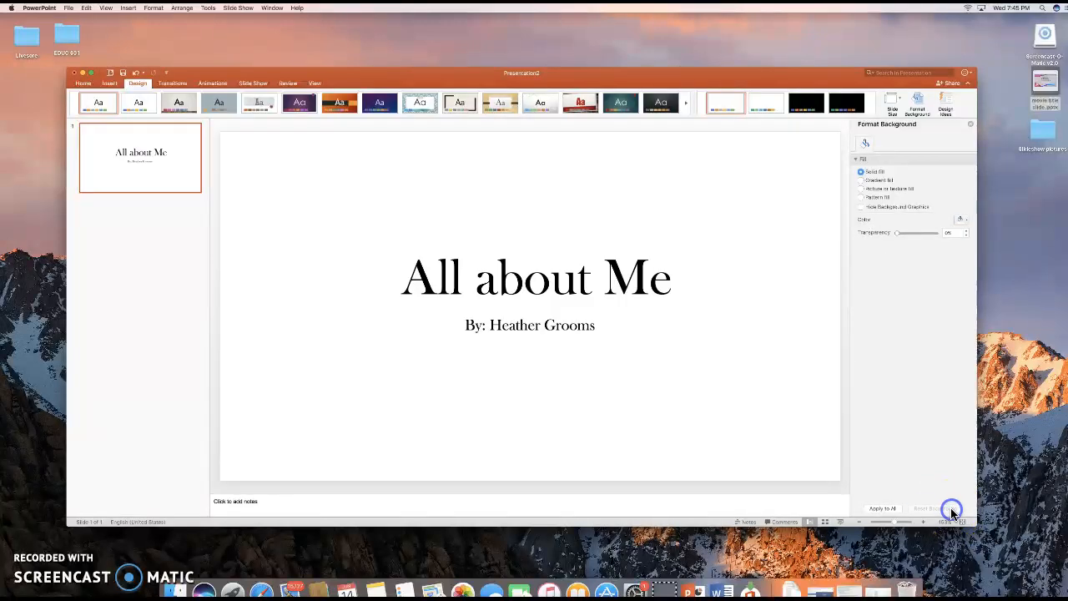
{"action": "left_click", "coordinate": [964, 222]}
{"action": "left_click", "coordinate": [1007, 283]}
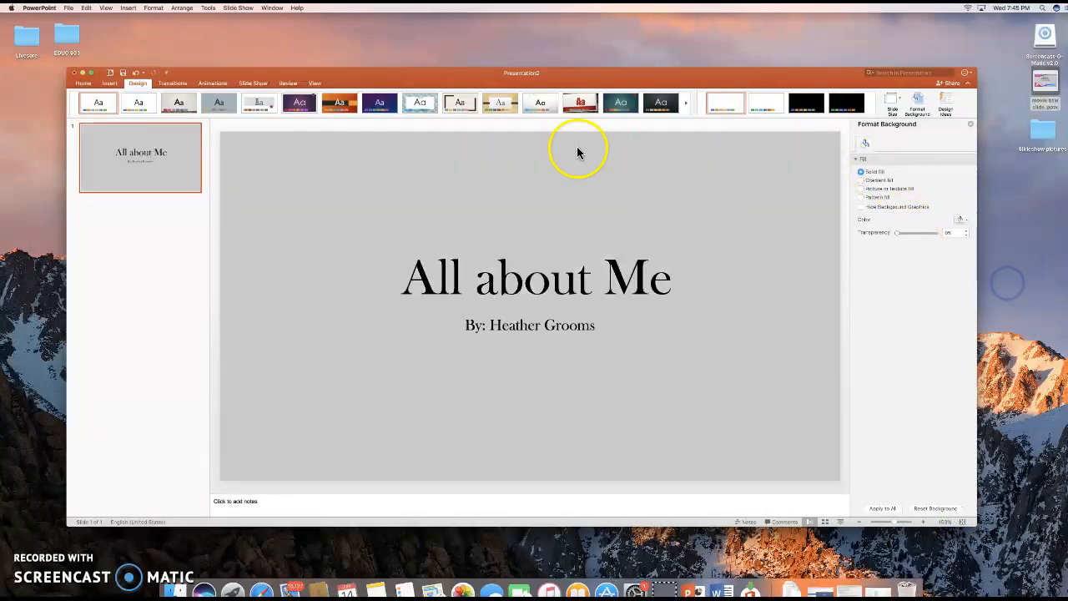
Apply the feather-patterned design theme with its light blue and plum floral variant.
{"action": "left_click", "coordinate": [686, 103]}
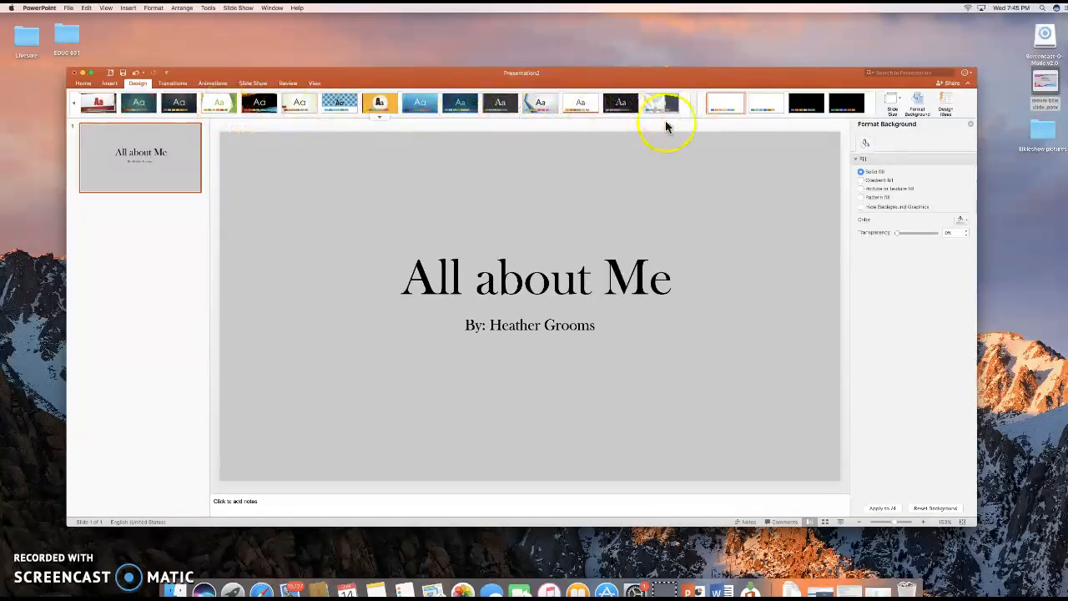
{"action": "left_click", "coordinate": [655, 102]}
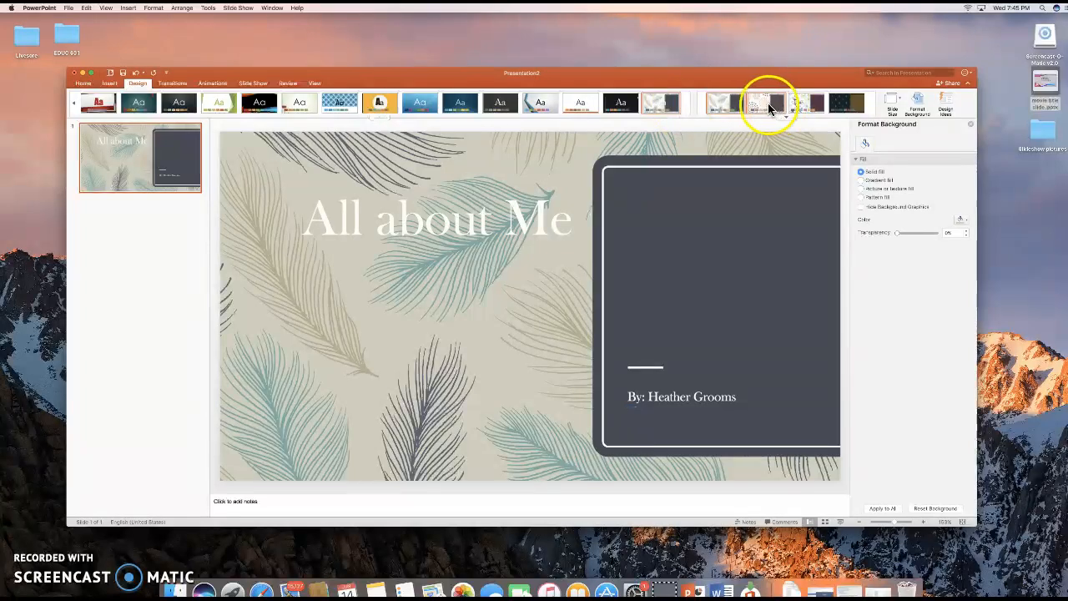
{"action": "left_click", "coordinate": [799, 105]}
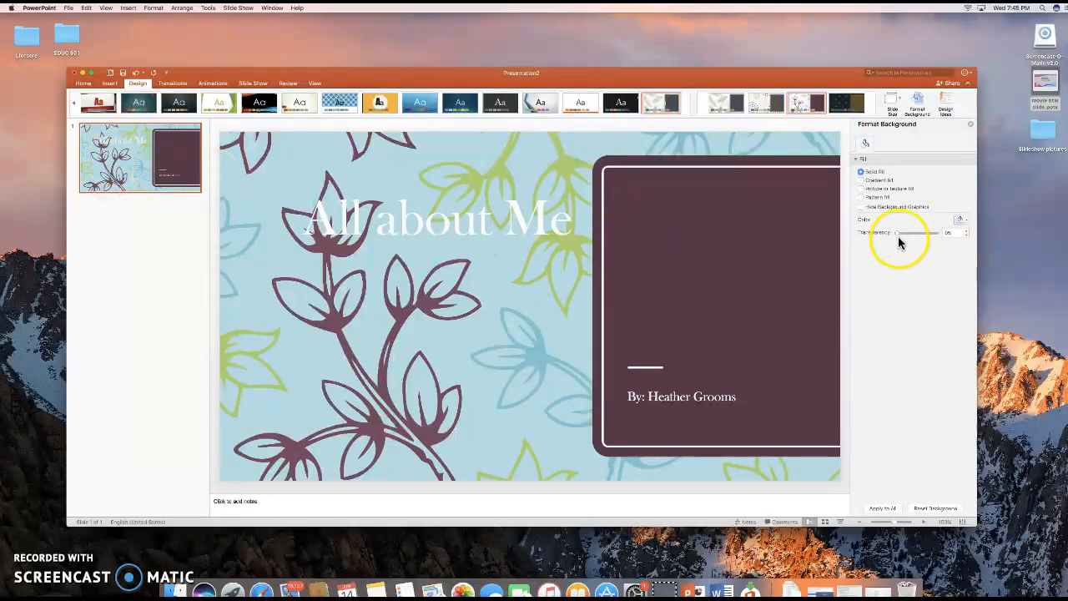
Add a new slide after the title slide.
{"action": "left_click", "coordinate": [83, 84]}
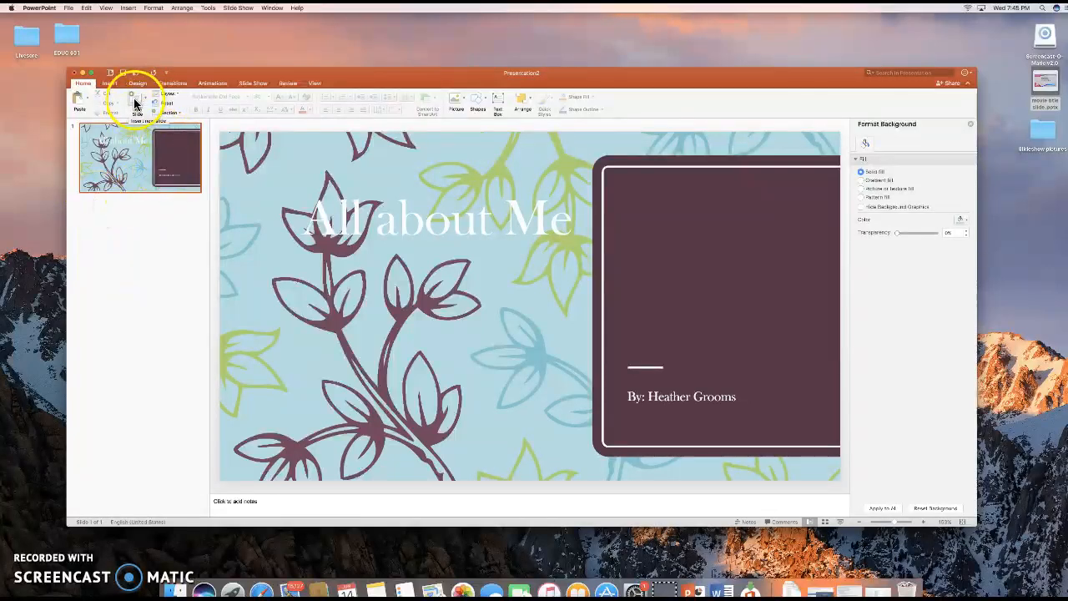
{"action": "right_click", "coordinate": [131, 226]}
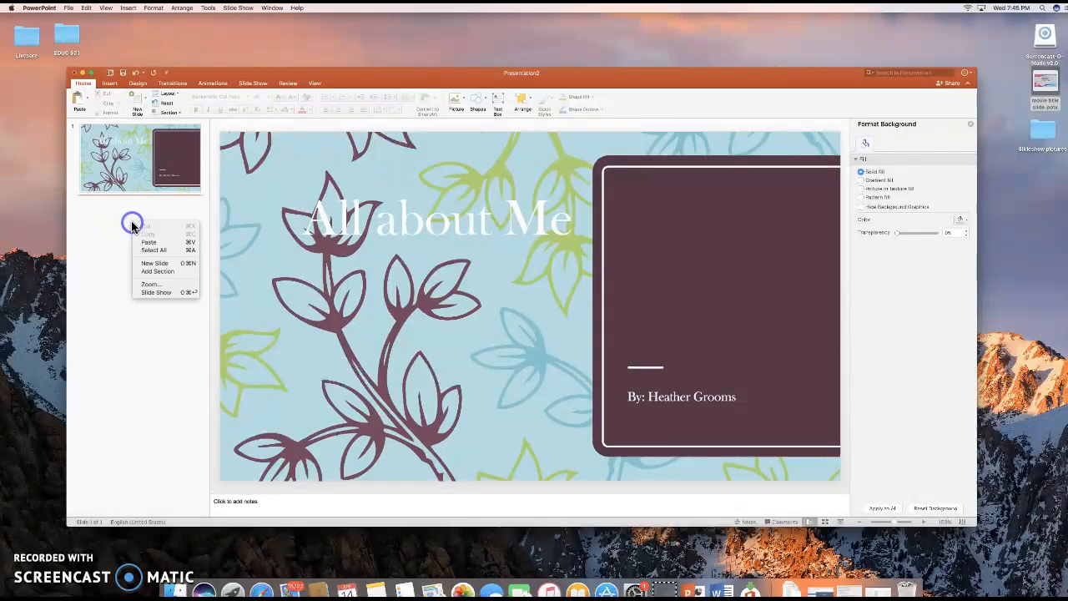
{"action": "left_click", "coordinate": [150, 263]}
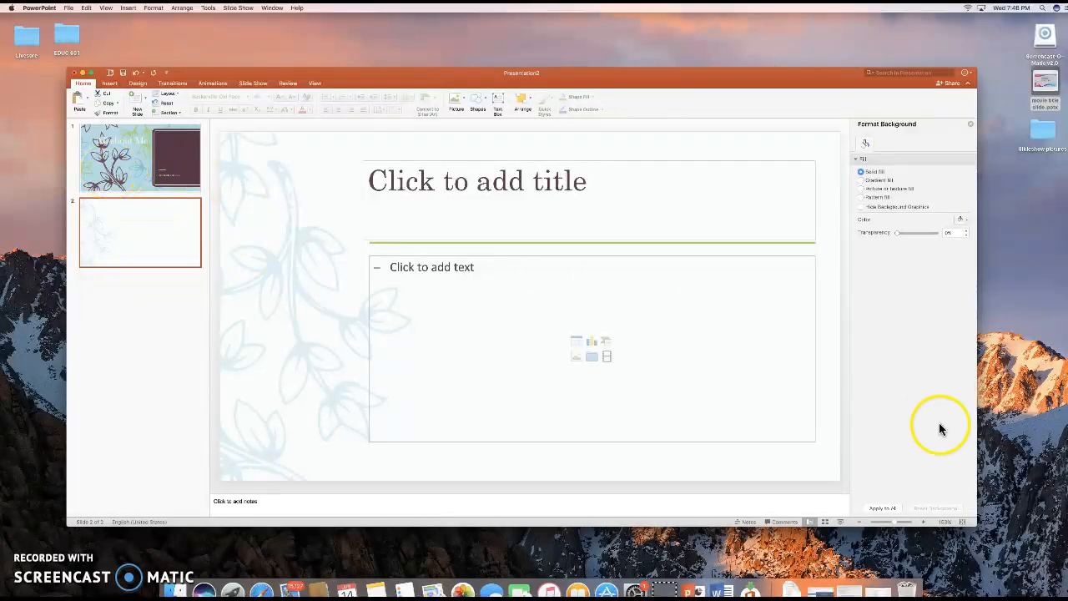
Apply the second slide's background to all slides, check the title slide, and return to the second slide.
{"action": "left_click", "coordinate": [883, 508]}
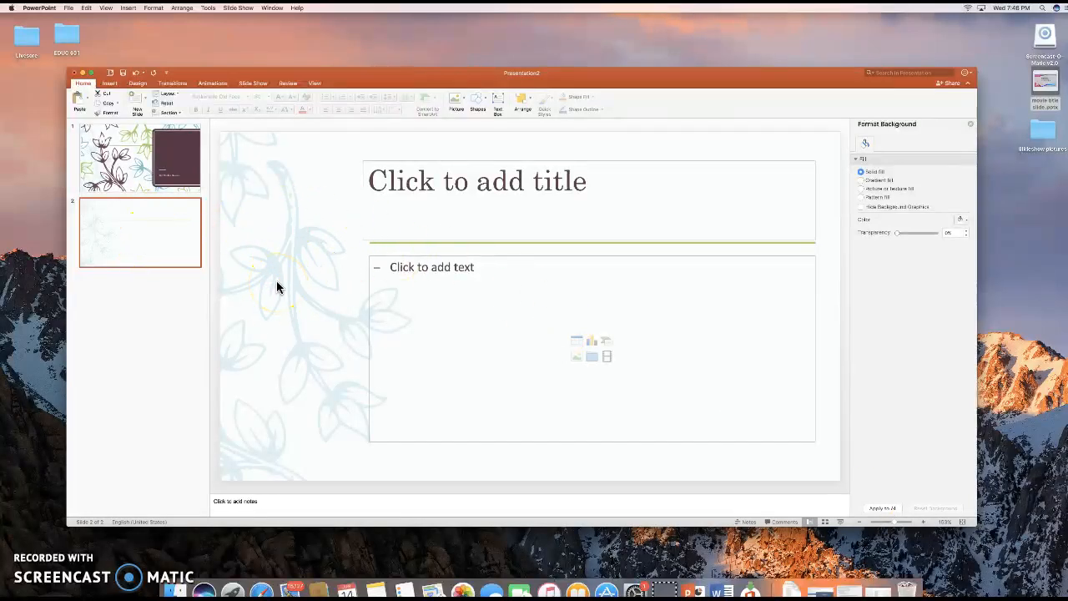
{"action": "left_click", "coordinate": [142, 158]}
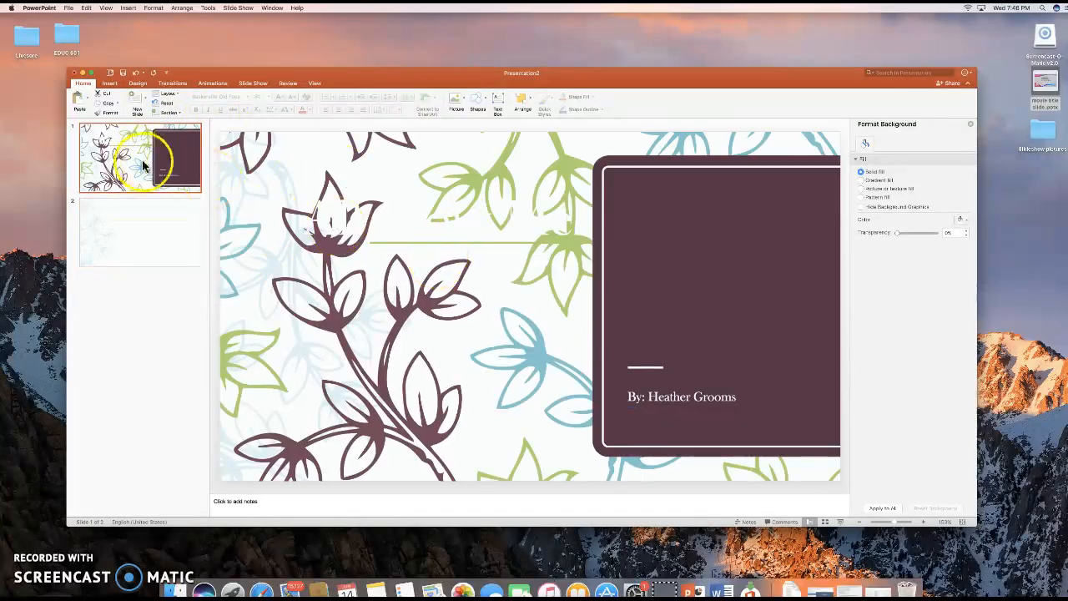
{"action": "left_click", "coordinate": [150, 223]}
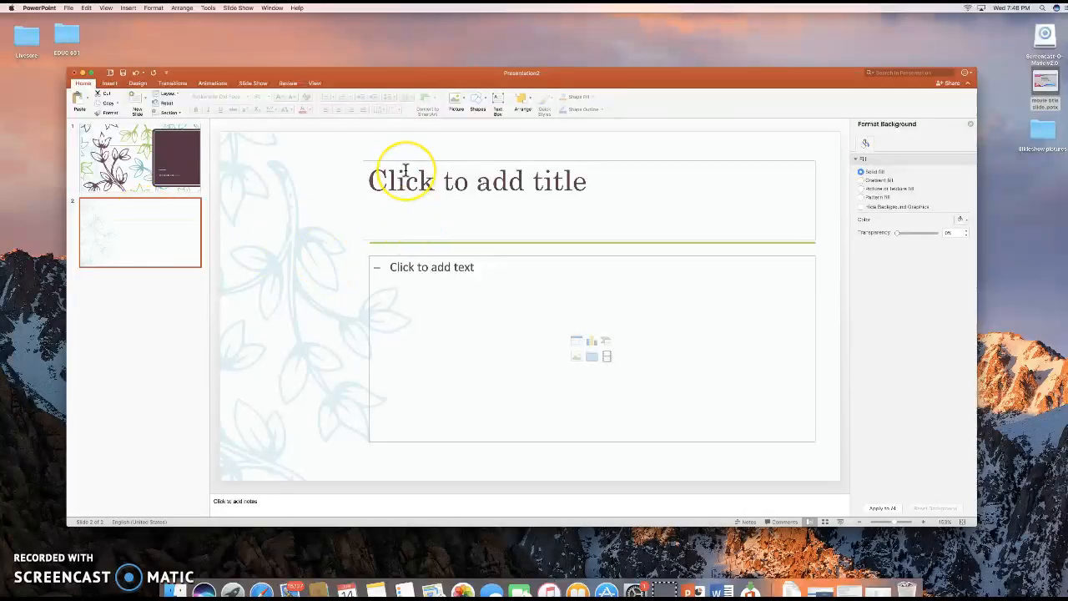
Title the second slide My Family.
{"action": "left_click", "coordinate": [586, 201]}
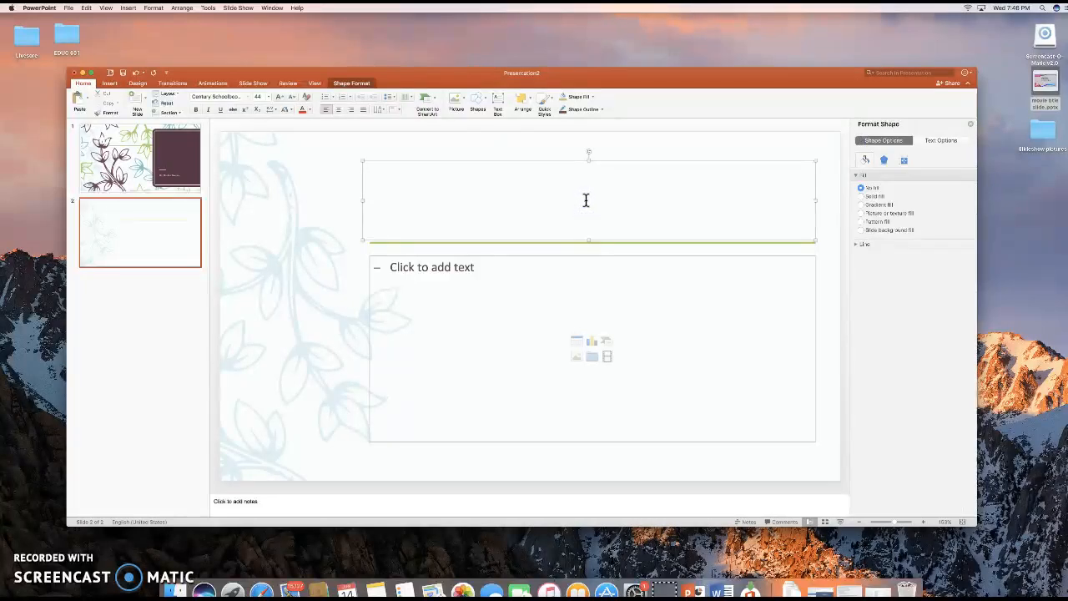
{"action": "type", "text": "My Family"}
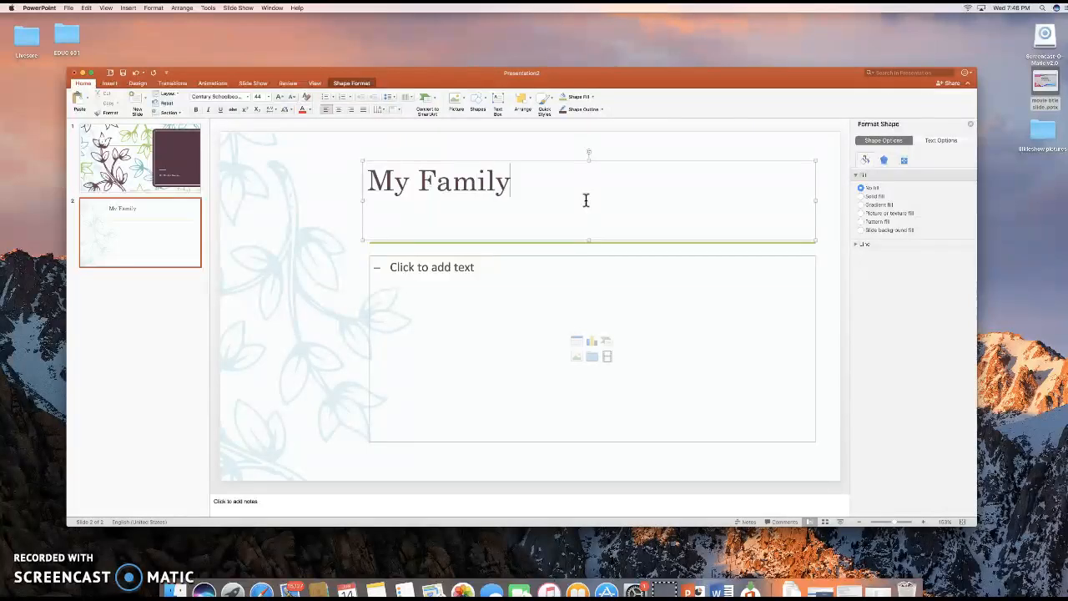
{"action": "left_click", "coordinate": [336, 201]}
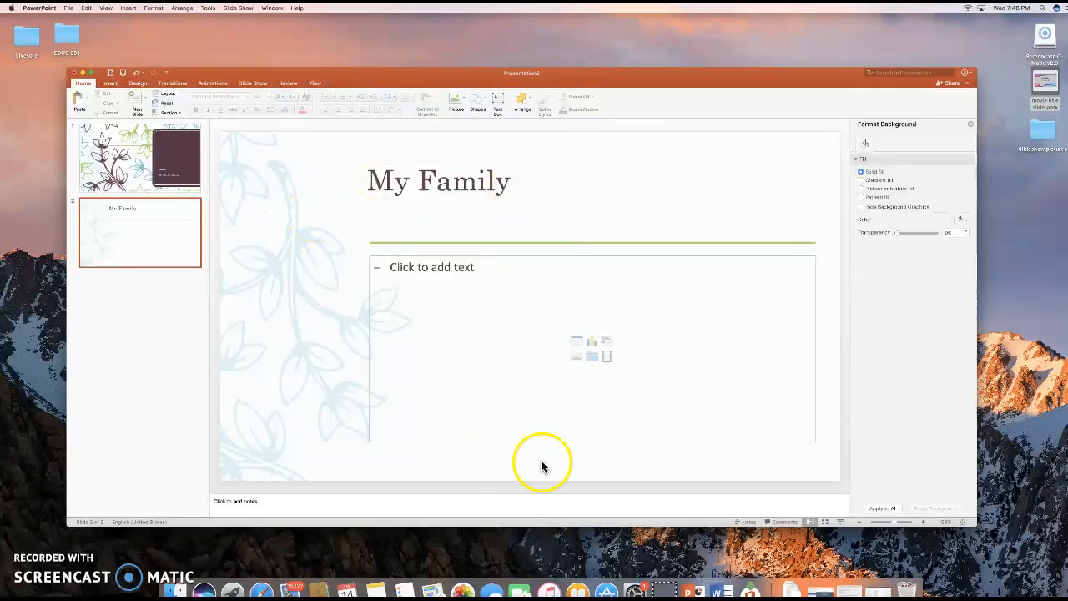
{"action": "left_click", "coordinate": [577, 357]}
{"action": "left_click", "coordinate": [511, 158]}
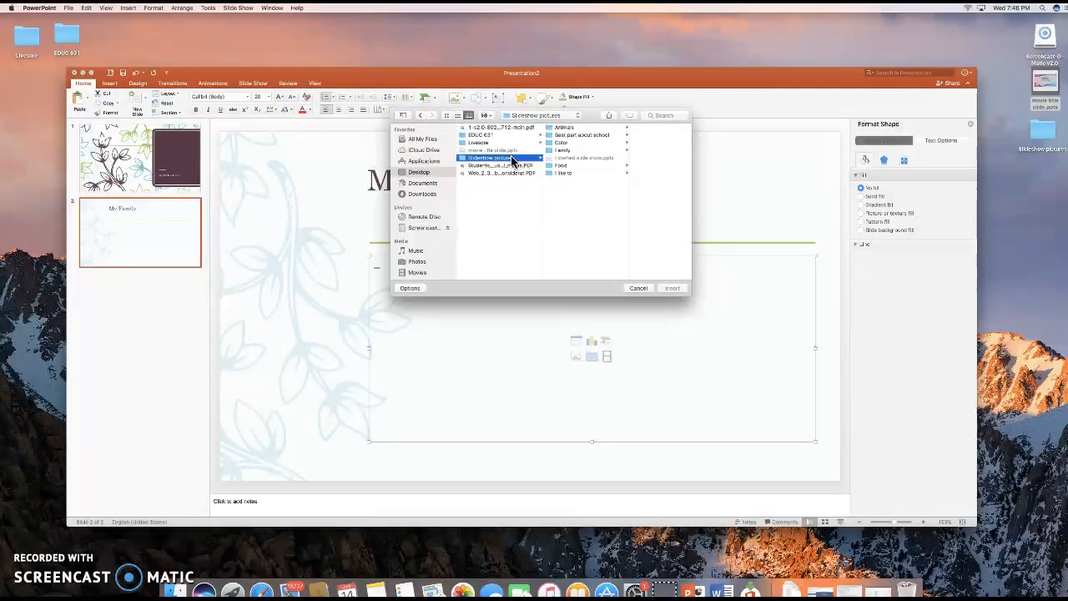
{"action": "left_click", "coordinate": [509, 161]}
{"action": "left_click", "coordinate": [567, 149]}
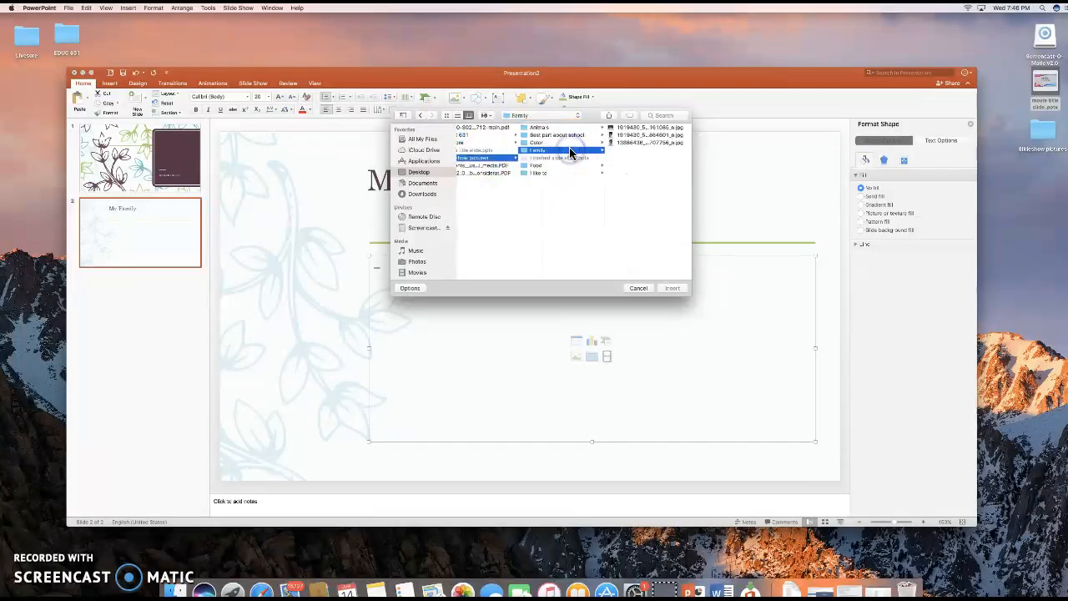
{"action": "left_click", "coordinate": [647, 129]}
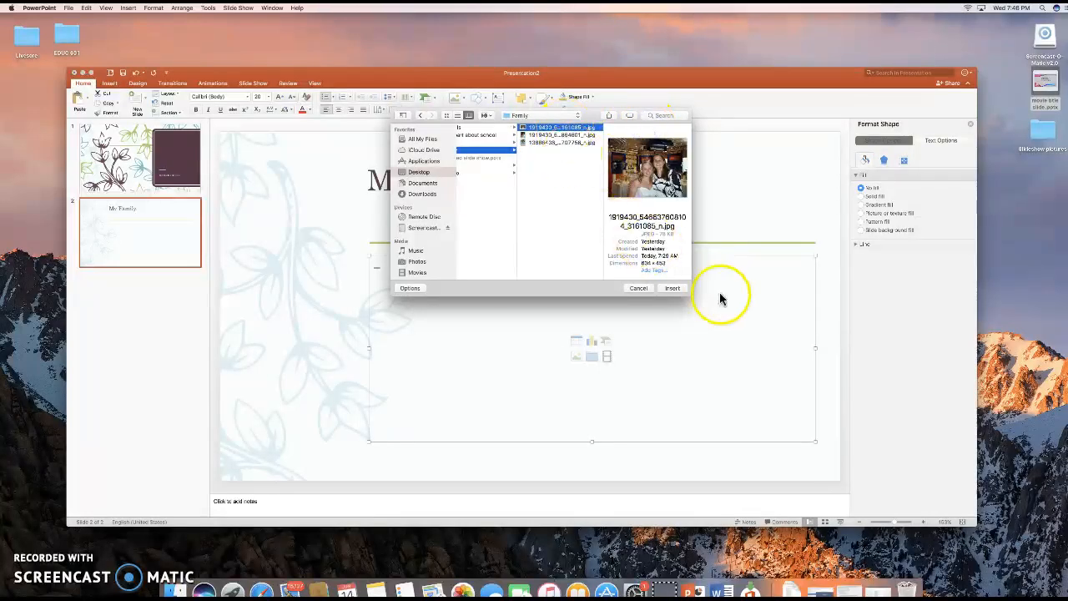
{"action": "left_click", "coordinate": [641, 289]}
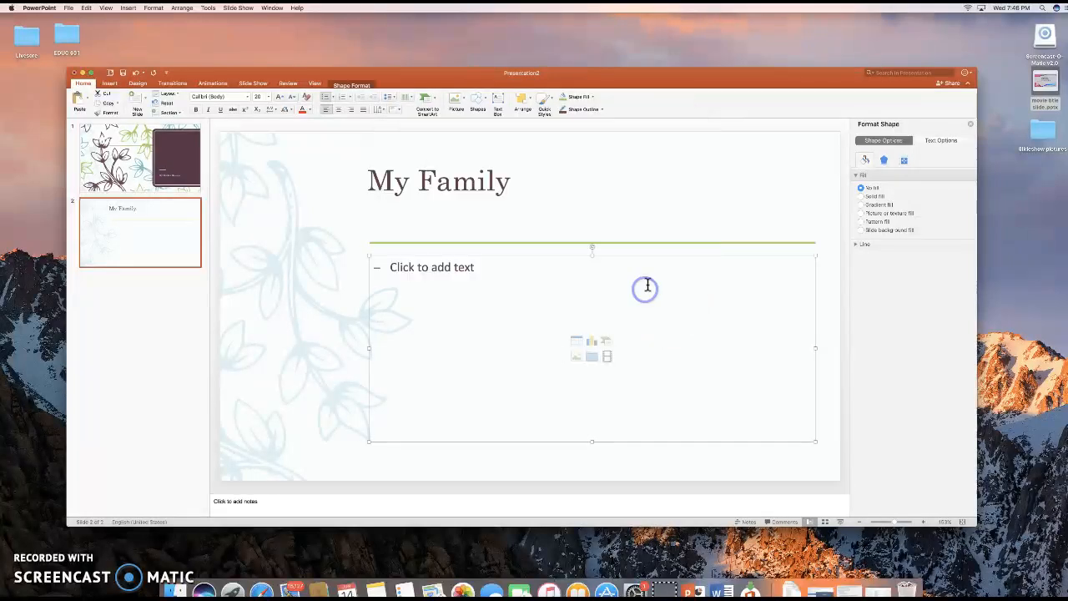
Switch to Finder, open the Family folder in Slideshow pictures, and place its three JPG pictures together on the My Family slide.
{"action": "double_click", "coordinate": [1042, 135]}
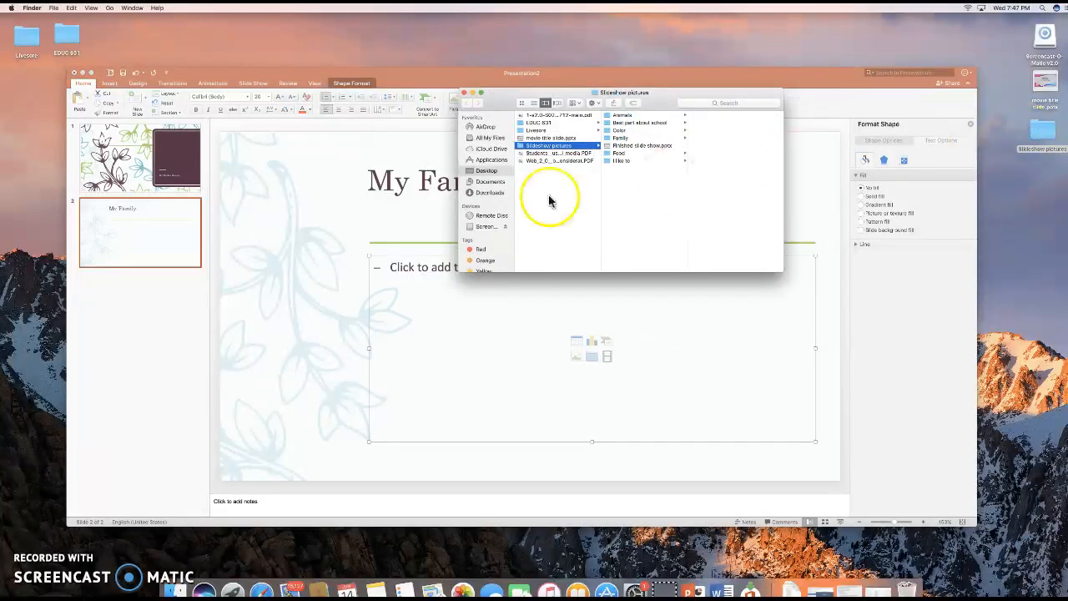
{"action": "left_click", "coordinate": [620, 138]}
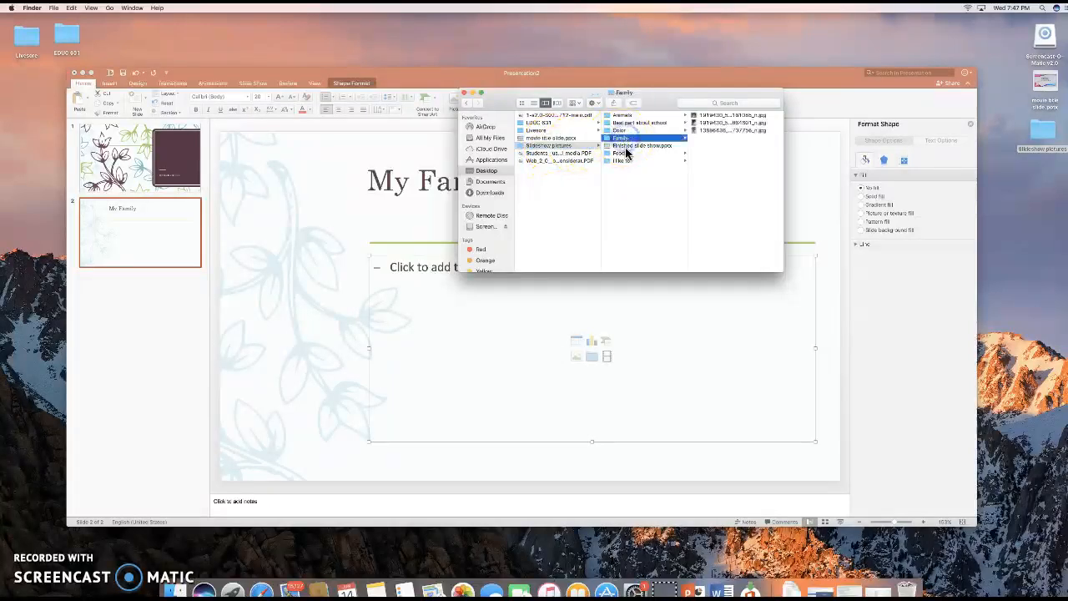
{"action": "mouse_move", "coordinate": [725, 121]}
{"action": "left_mouse_down"}
{"action": "mouse_move", "coordinate": [723, 112]}
{"action": "mouse_move", "coordinate": [692, 370]}
{"action": "mouse_move", "coordinate": [776, 74]}
{"action": "mouse_move", "coordinate": [737, 112]}
{"action": "left_mouse_up"}
{"action": "left_click", "coordinate": [676, 136]}
{"action": "left_click", "coordinate": [761, 116]}
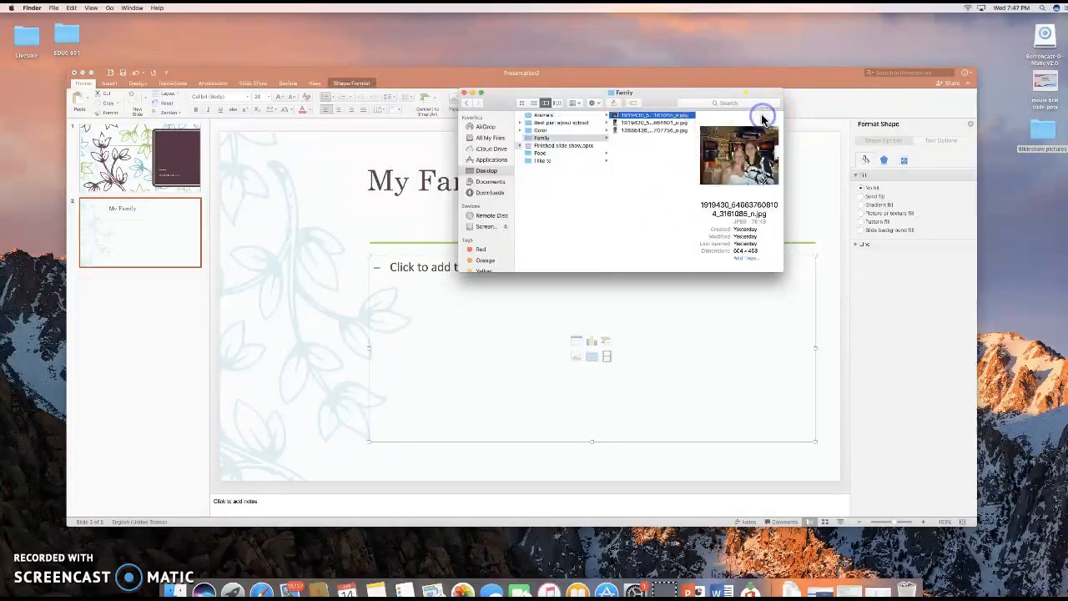
{"action": "left_click", "coordinate": [643, 131], "text": "shift"}
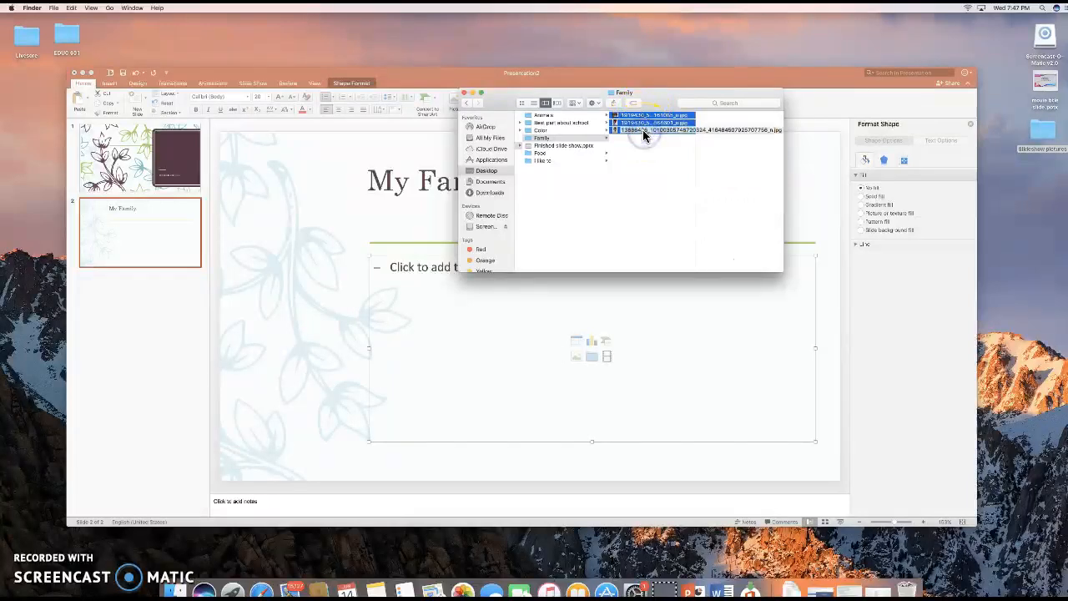
{"action": "left_click_drag", "start_coordinate": [643, 132], "coordinate": [656, 400]}
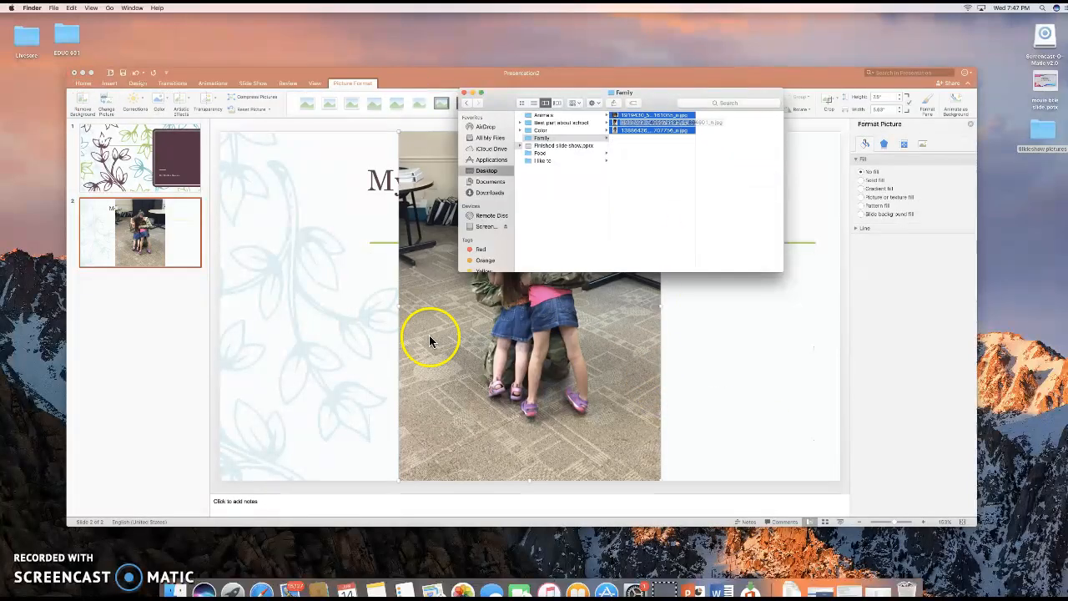
{"action": "left_click", "coordinate": [329, 321]}
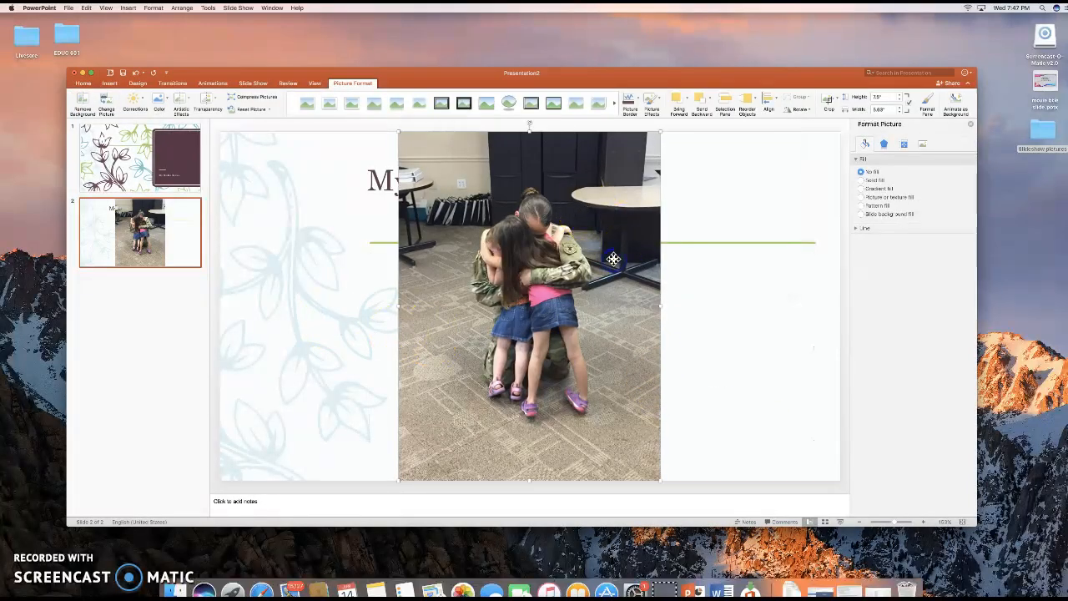
Shrink the large hugging picture to about 4.06" high and place it at the slide's left, below the title line.
{"action": "left_click", "coordinate": [772, 269]}
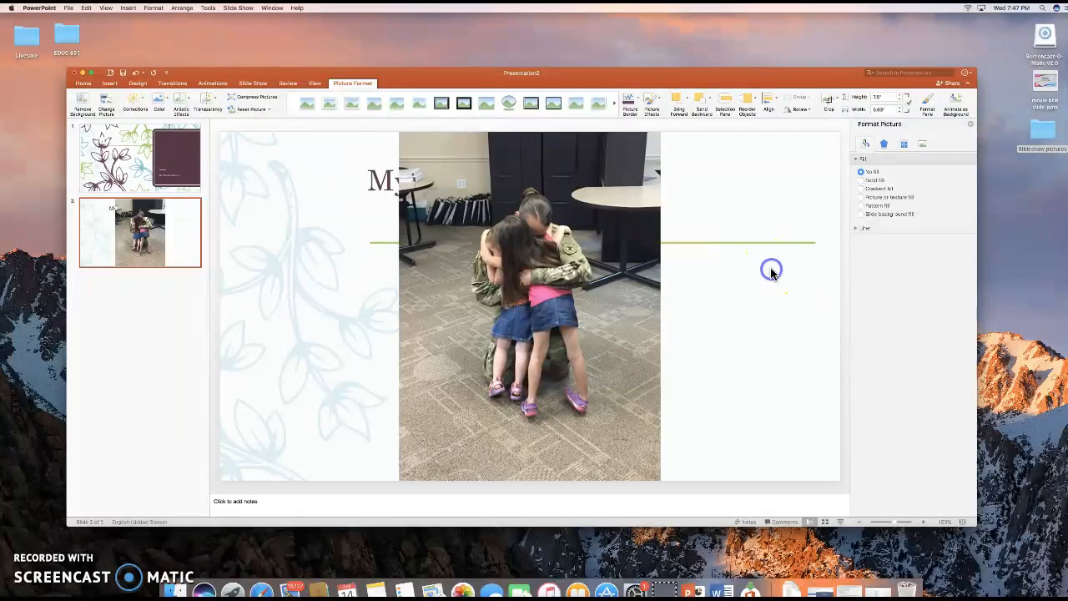
{"action": "left_click", "coordinate": [609, 272]}
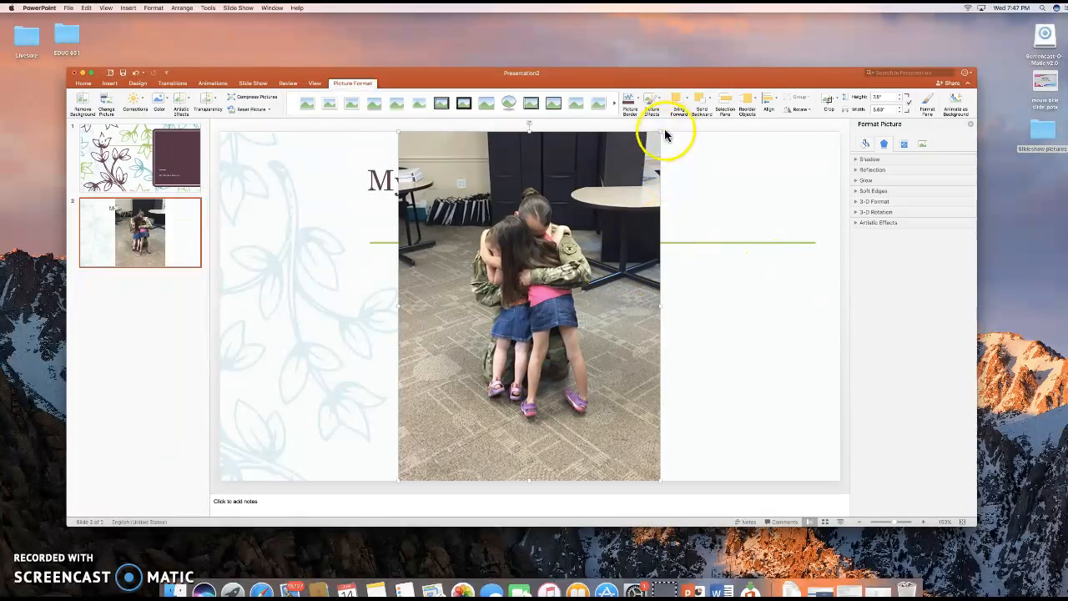
{"action": "left_click_drag", "start_coordinate": [660, 131], "coordinate": [449, 260]}
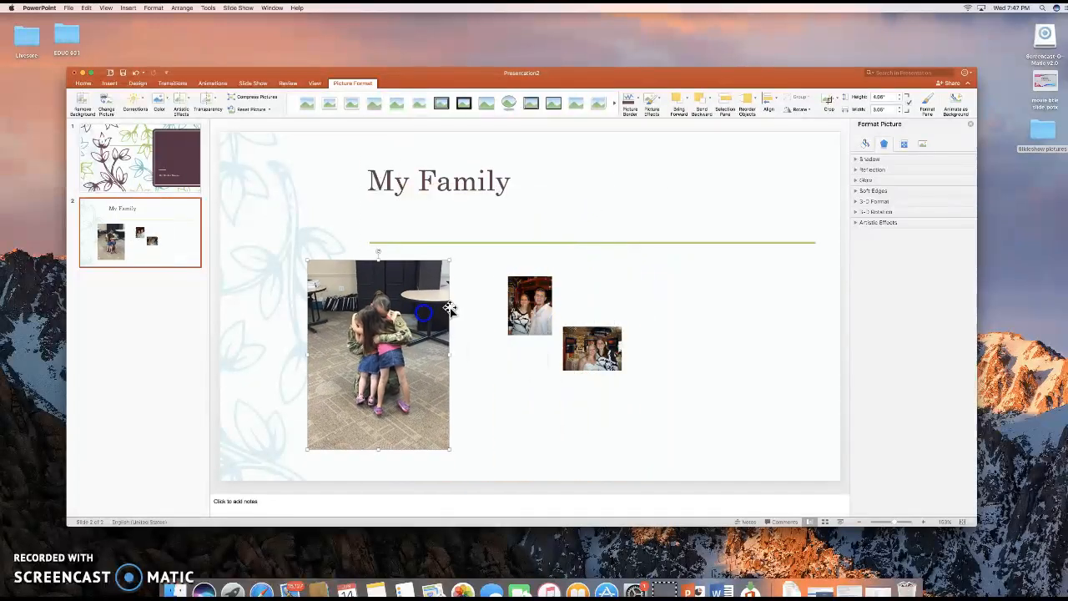
Enlarge the two small pictures, extending the portrait one until it meets the hugging picture's right edge.
{"action": "left_click", "coordinate": [548, 304]}
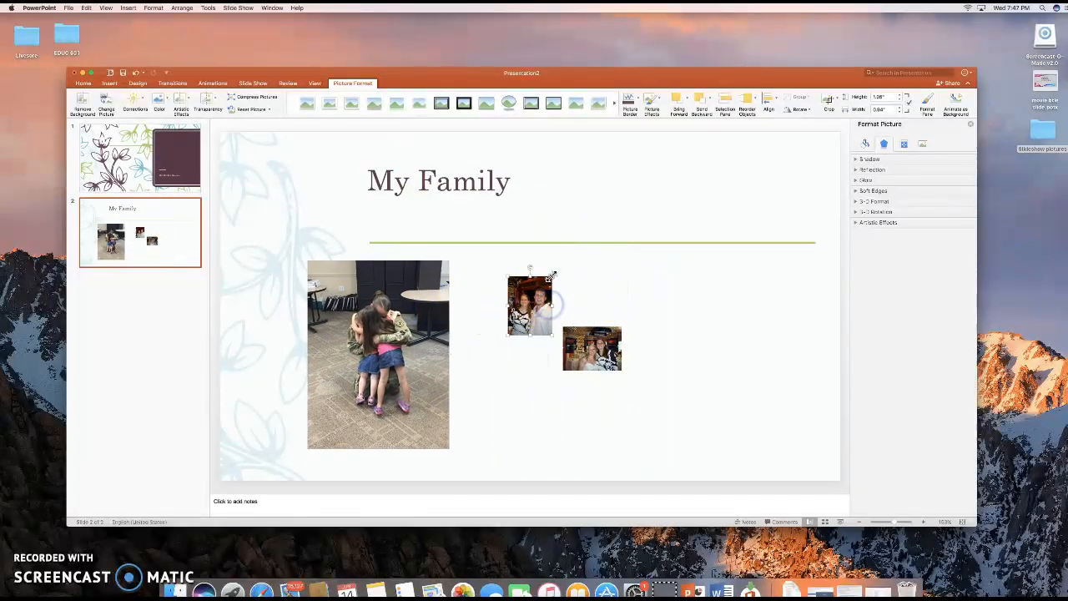
{"action": "left_click_drag", "start_coordinate": [508, 334], "coordinate": [449, 412]}
{"action": "left_click", "coordinate": [592, 357]}
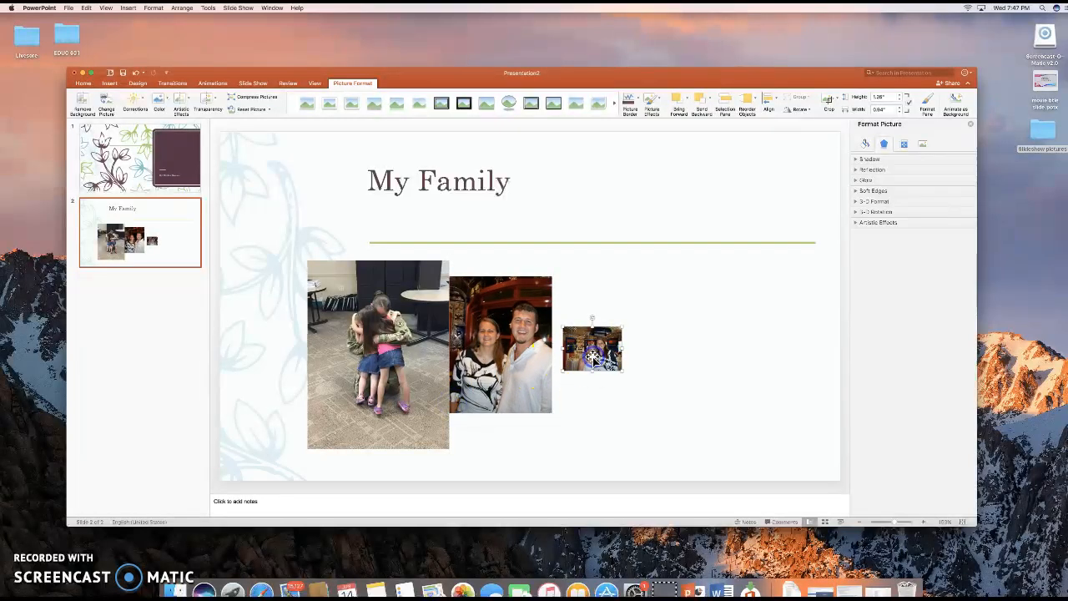
{"action": "left_click_drag", "start_coordinate": [622, 327], "coordinate": [698, 242]}
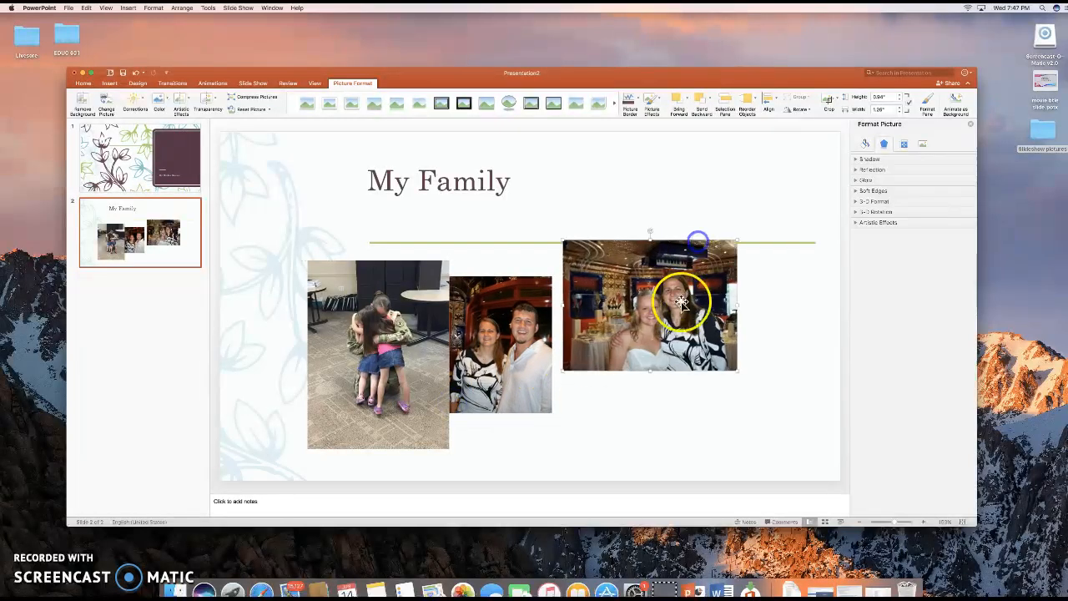